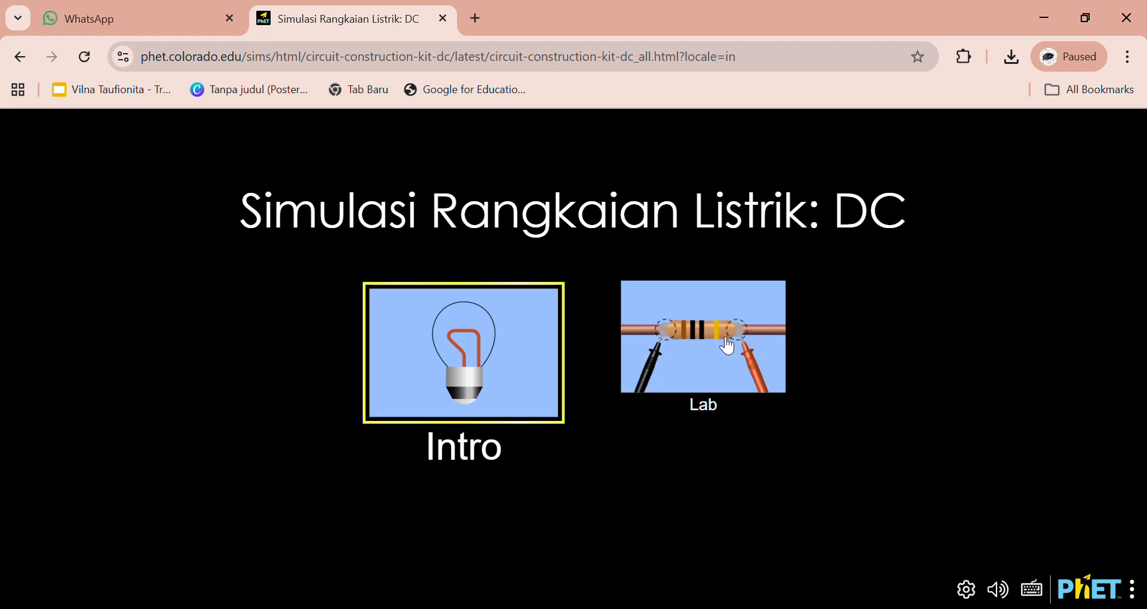
Step: Open the Intro screen, browse the component list, and set the display to Konvensional current with Nilai shown
{"action": "left_click", "coordinate": [464, 344]}
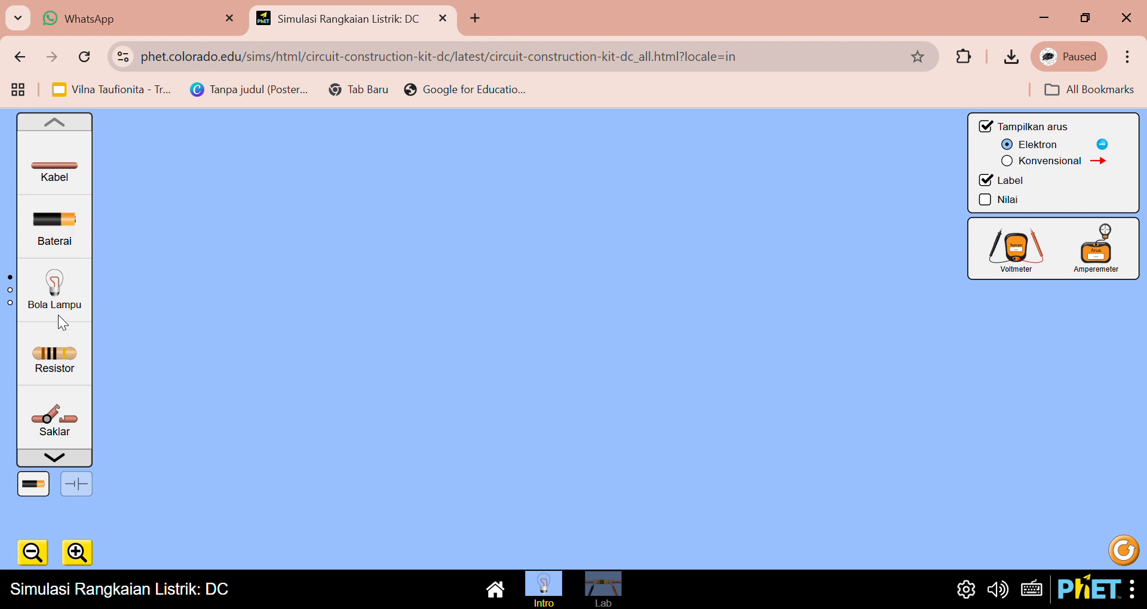
{"action": "left_click", "coordinate": [64, 462]}
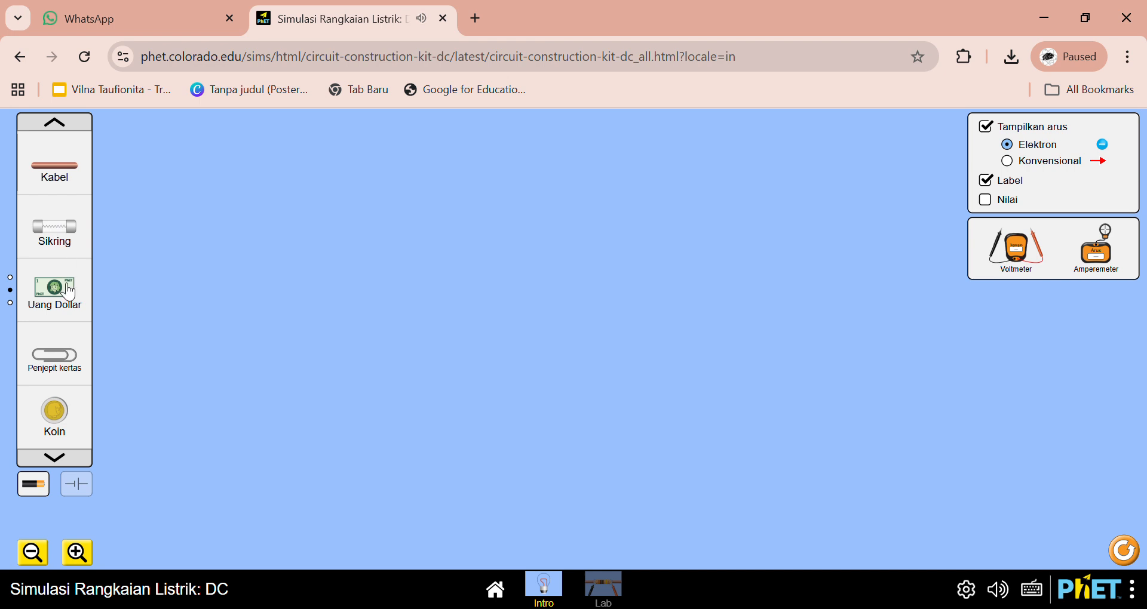
{"action": "left_click", "coordinate": [57, 462]}
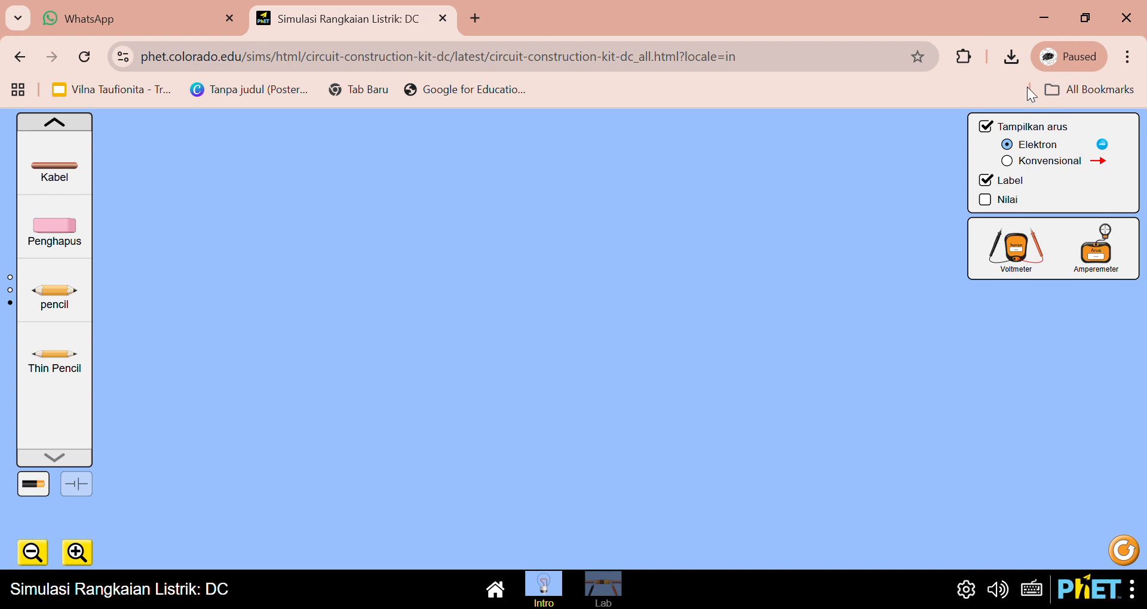
{"action": "left_click", "coordinate": [1017, 174]}
{"action": "left_click", "coordinate": [55, 124]}
{"action": "left_click", "coordinate": [54, 124]}
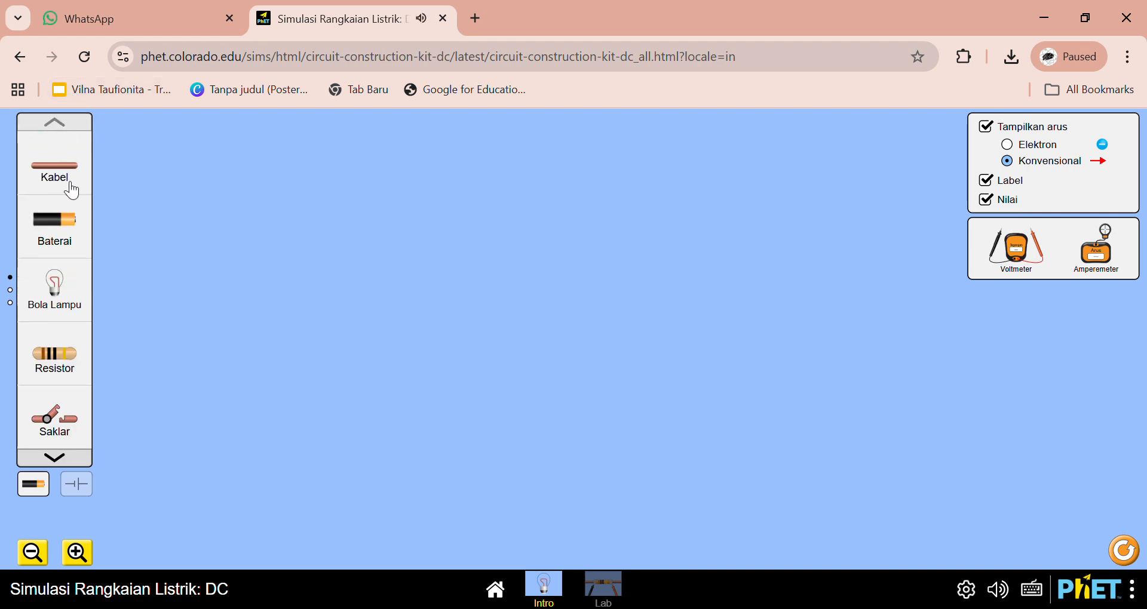
Step: Build a series chain of three light bulbs joined by wires, and connect a battery to the first wire's free end through another wire
{"action": "left_click_drag", "start_coordinate": [71, 190], "coordinate": [410, 281]}
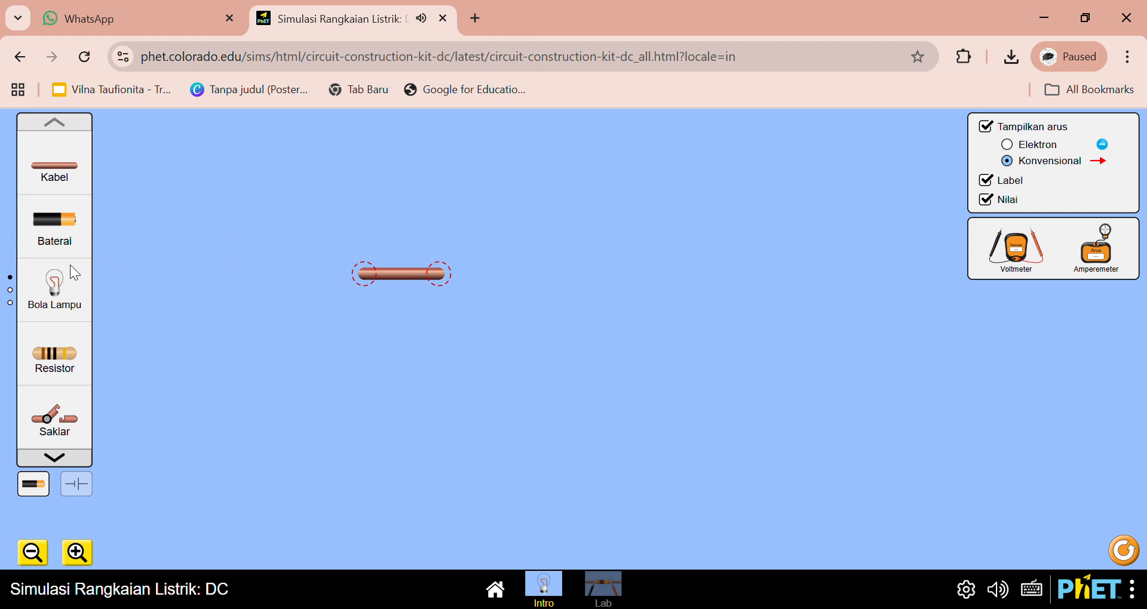
{"action": "left_click_drag", "start_coordinate": [58, 286], "coordinate": [451, 279]}
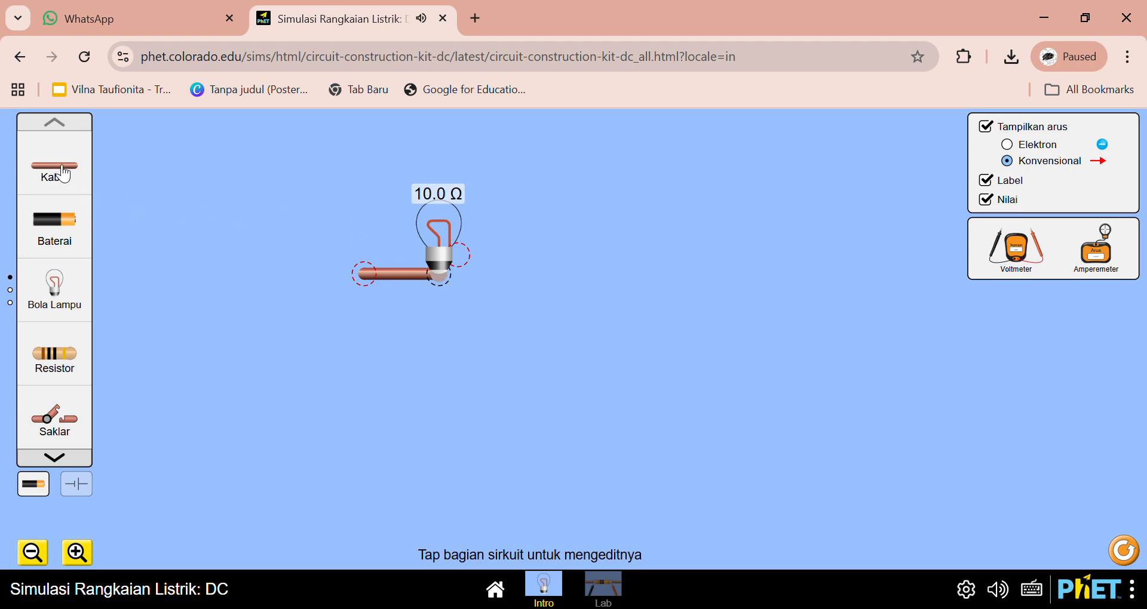
{"action": "left_click_drag", "start_coordinate": [63, 174], "coordinate": [520, 266]}
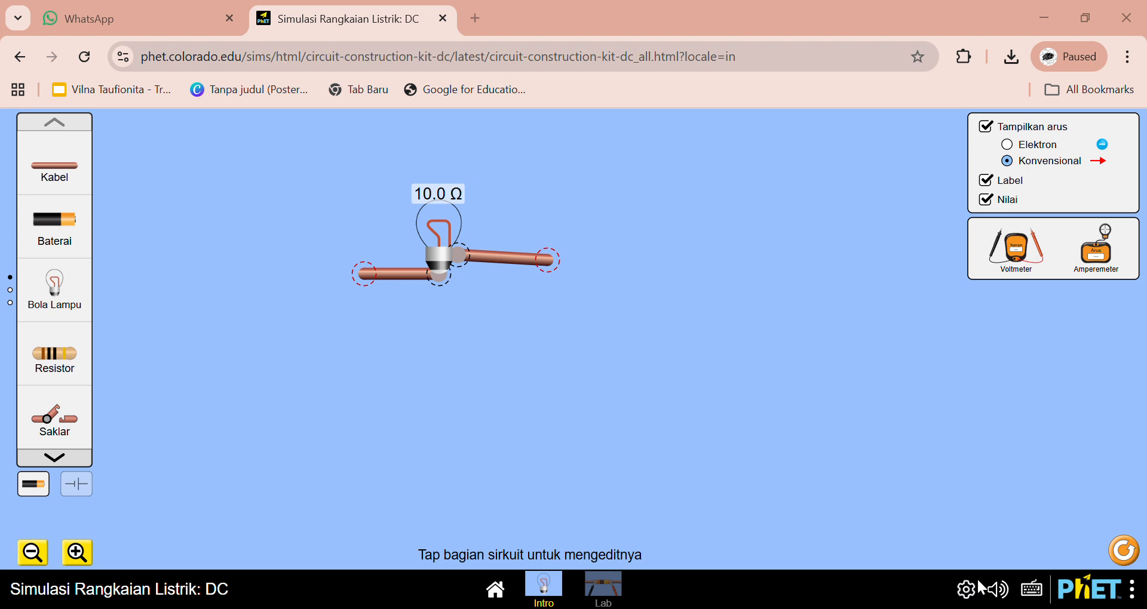
{"action": "left_click", "coordinate": [800, 409]}
{"action": "left_click", "coordinate": [58, 306]}
{"action": "left_click_drag", "start_coordinate": [58, 306], "coordinate": [549, 242]}
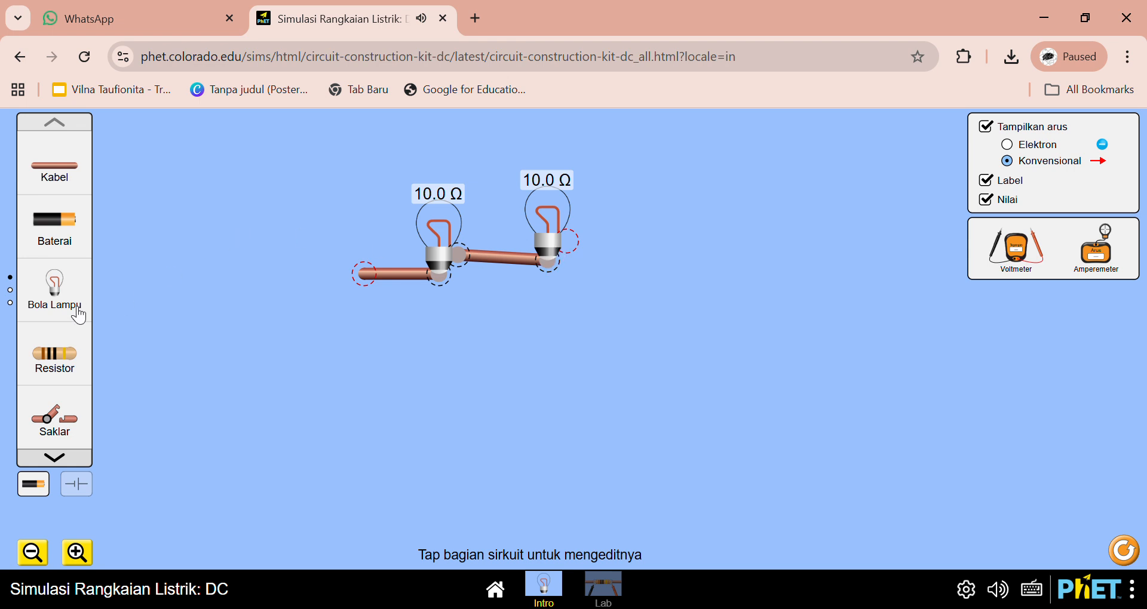
{"action": "left_click_drag", "start_coordinate": [54, 168], "coordinate": [615, 253]}
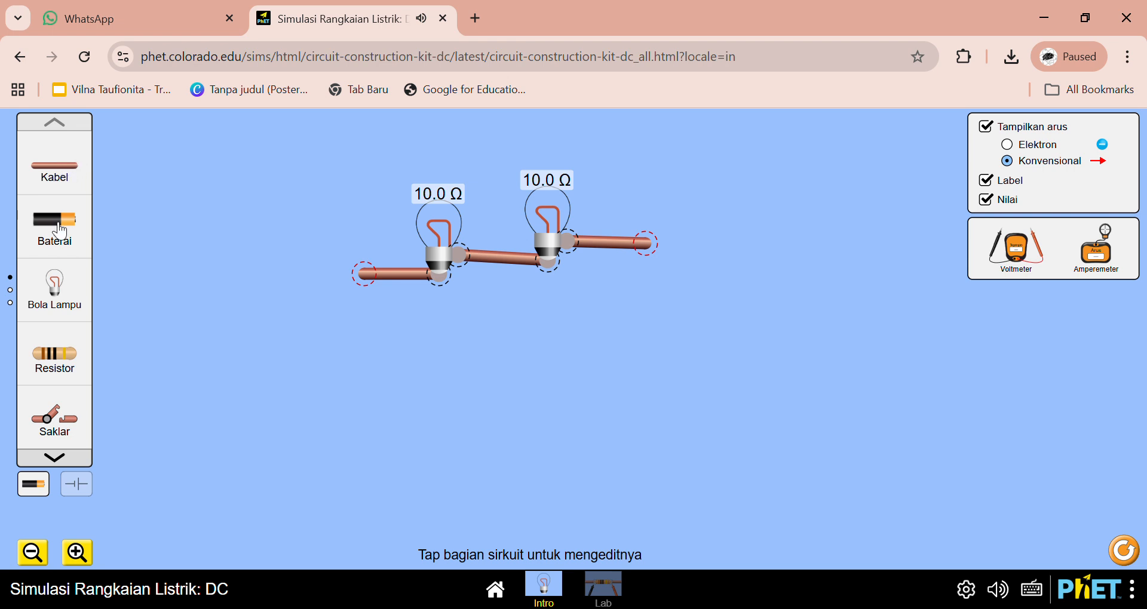
{"action": "left_click_drag", "start_coordinate": [71, 292], "coordinate": [653, 246]}
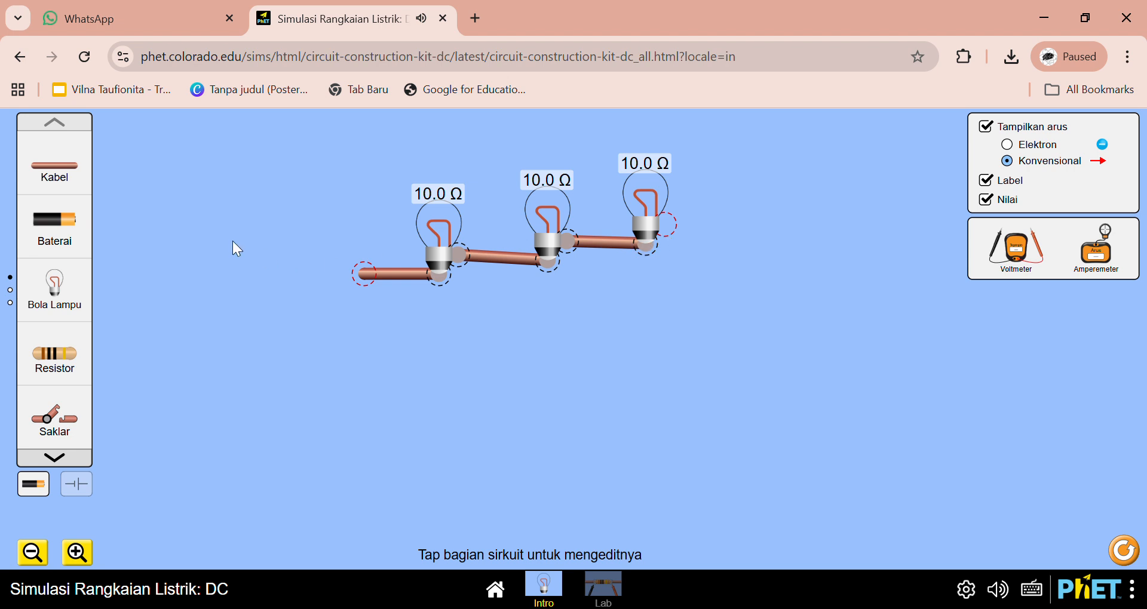
{"action": "left_click_drag", "start_coordinate": [62, 158], "coordinate": [375, 404]}
{"action": "left_click_drag", "start_coordinate": [69, 238], "coordinate": [418, 399]}
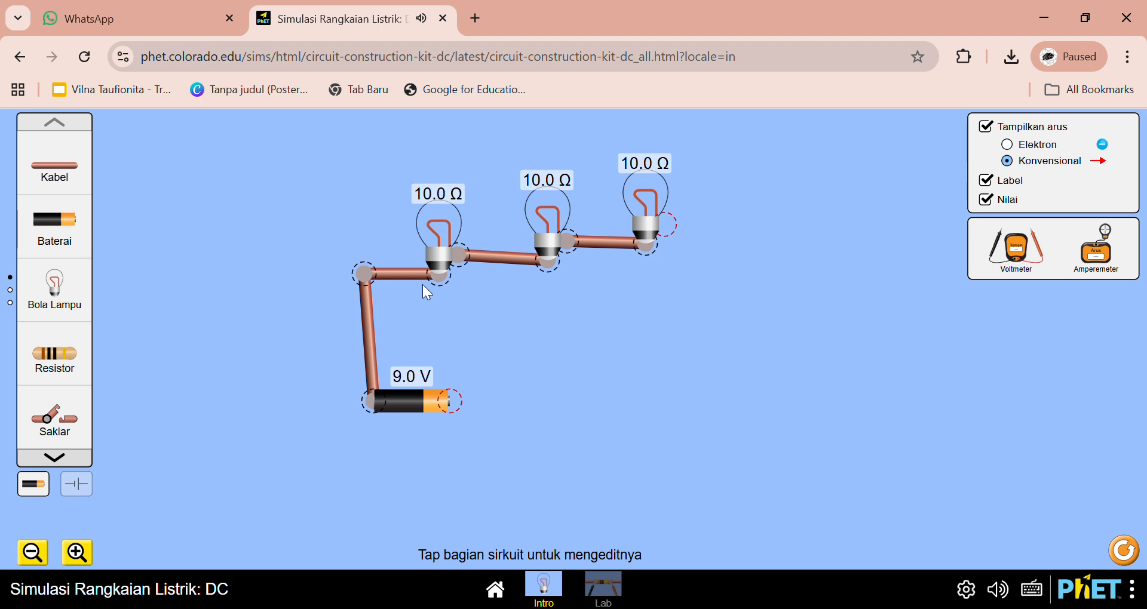
Step: Raise the first bulb's resistance to 11.0 ohms and return it to 10.0 ohms
{"action": "left_click", "coordinate": [441, 267]}
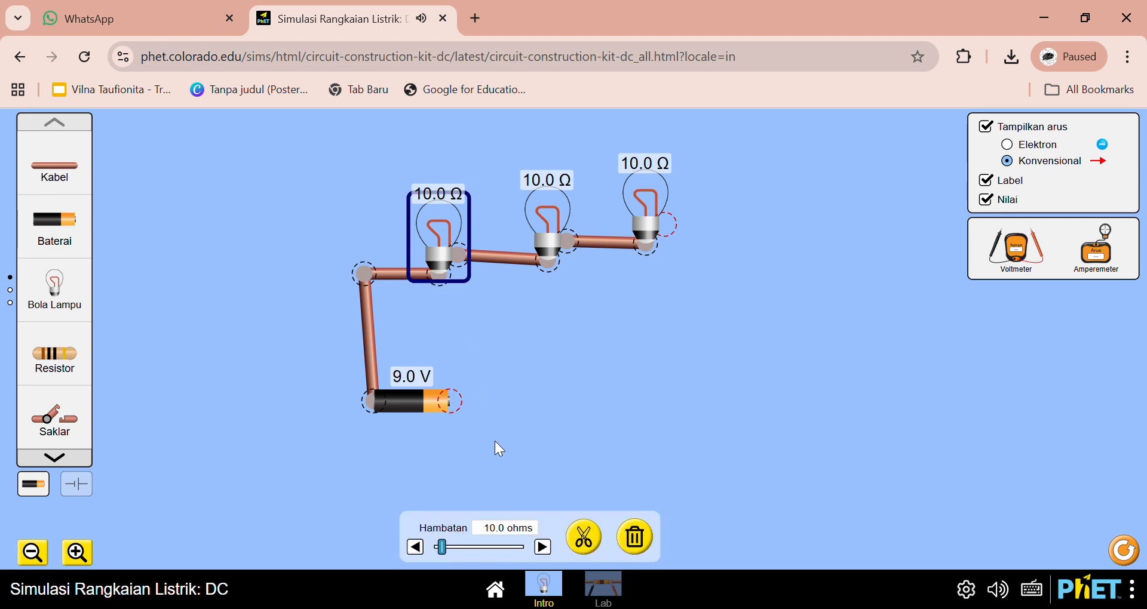
{"action": "mouse_move", "coordinate": [448, 550]}
{"action": "left_mouse_down"}
{"action": "mouse_move", "coordinate": [528, 549]}
{"action": "mouse_move", "coordinate": [423, 550]}
{"action": "mouse_move", "coordinate": [534, 550]}
{"action": "mouse_move", "coordinate": [451, 555]}
{"action": "left_mouse_up"}
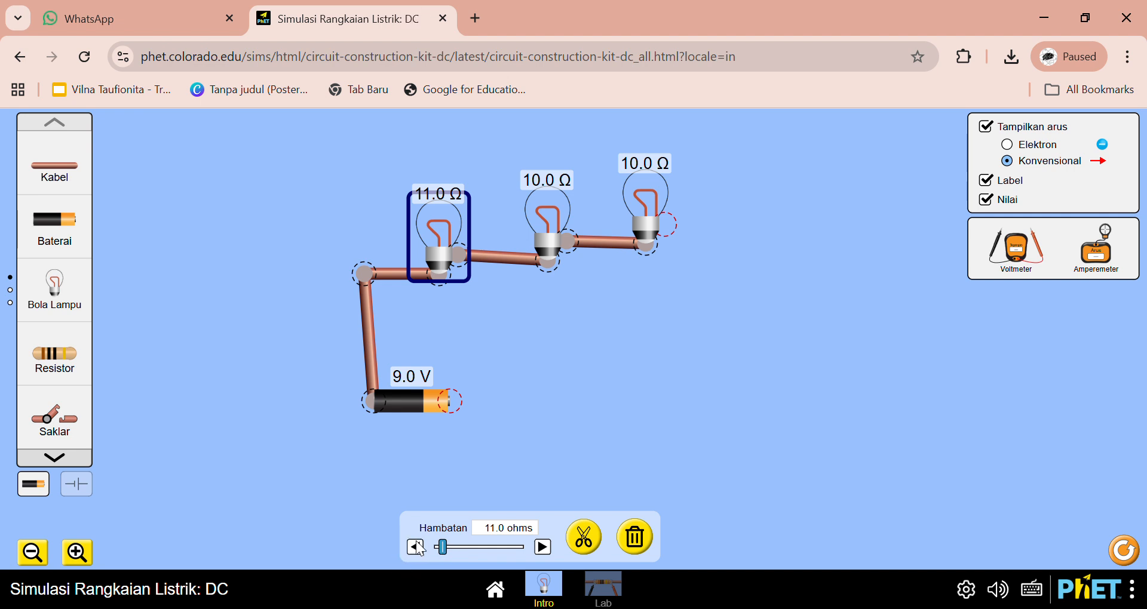
{"action": "left_click", "coordinate": [421, 548]}
{"action": "left_click", "coordinate": [420, 549]}
{"action": "left_click", "coordinate": [421, 548]}
{"action": "left_click", "coordinate": [420, 548]}
{"action": "left_click", "coordinate": [420, 548]}
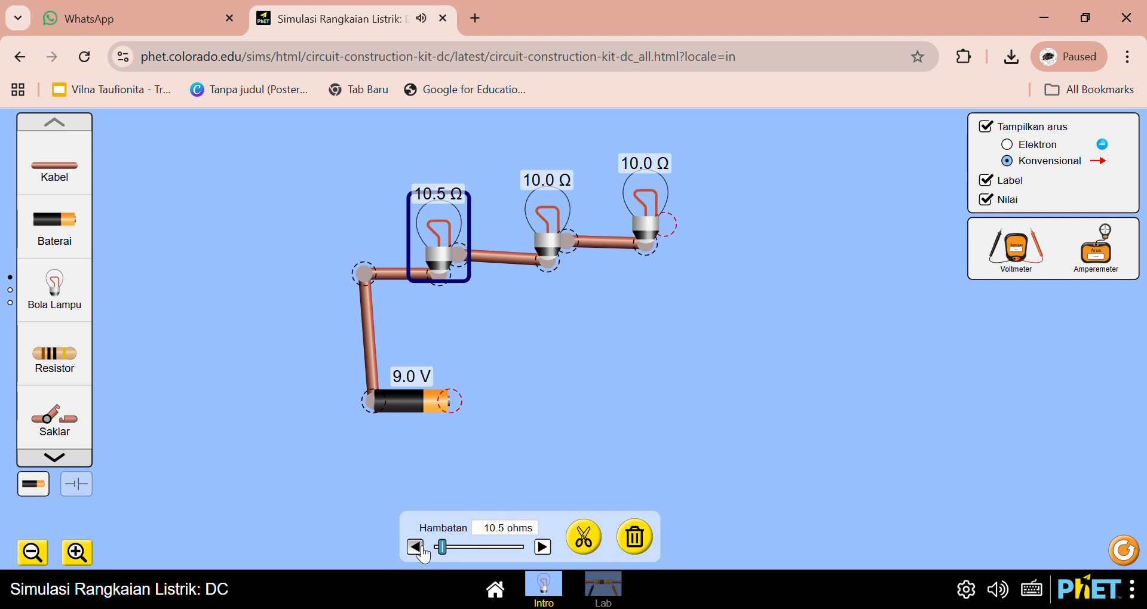
{"action": "left_click", "coordinate": [420, 548]}
{"action": "left_click", "coordinate": [420, 548]}
{"action": "left_click", "coordinate": [421, 548]}
{"action": "left_click", "coordinate": [420, 548]}
{"action": "left_click", "coordinate": [421, 548]}
Step: Raise the battery's voltage to 120.0 volts and return it to 9.0 volts
{"action": "left_click", "coordinate": [418, 399]}
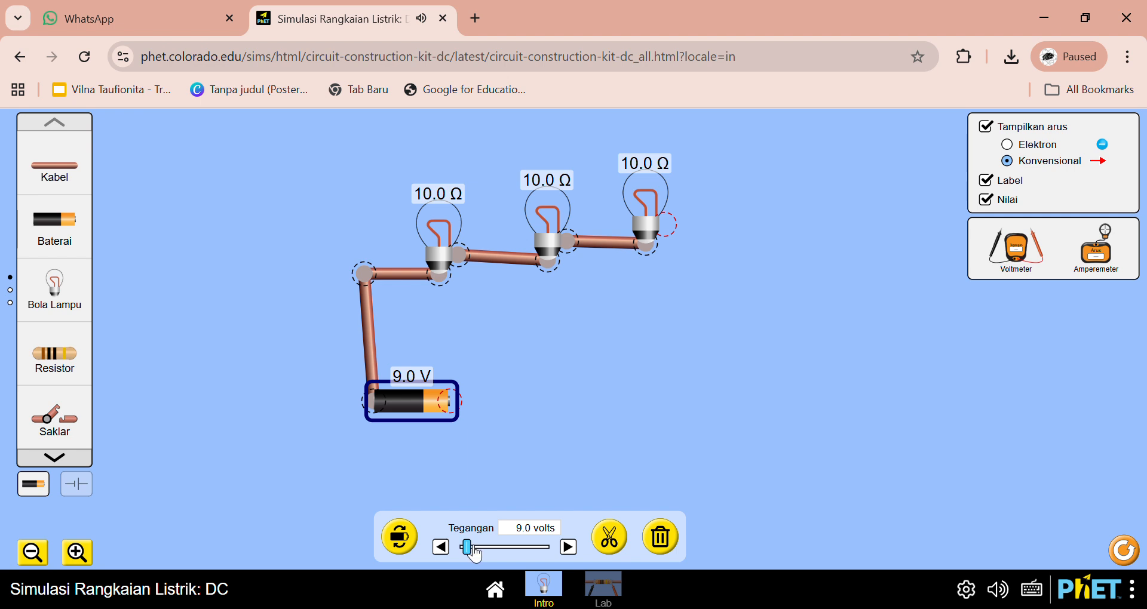
{"action": "left_click_drag", "start_coordinate": [466, 547], "coordinate": [578, 563]}
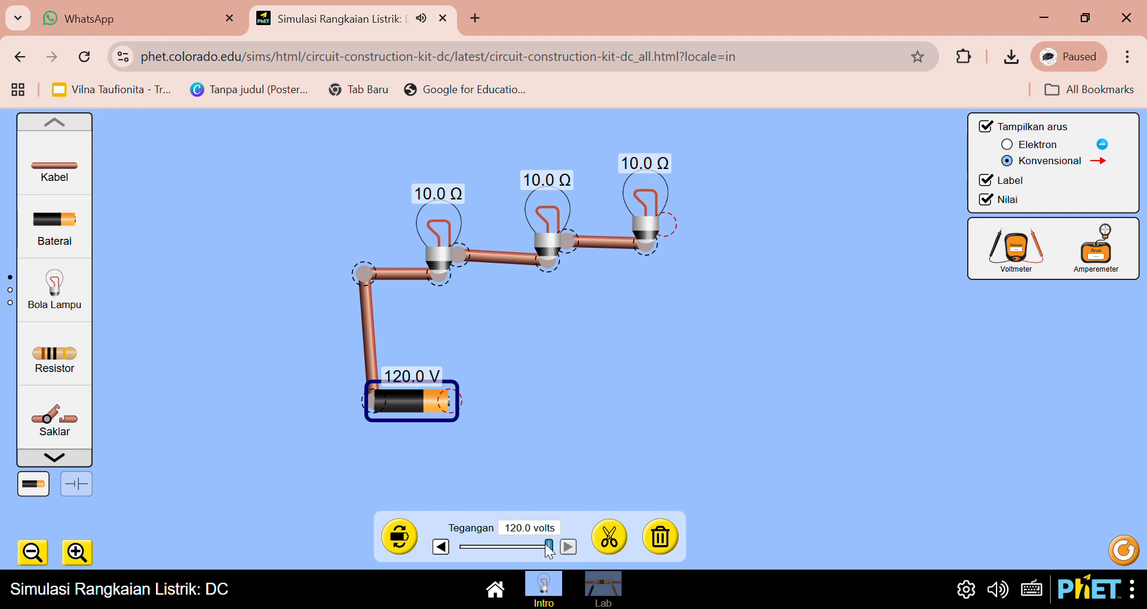
{"action": "left_click_drag", "start_coordinate": [549, 547], "coordinate": [478, 557]}
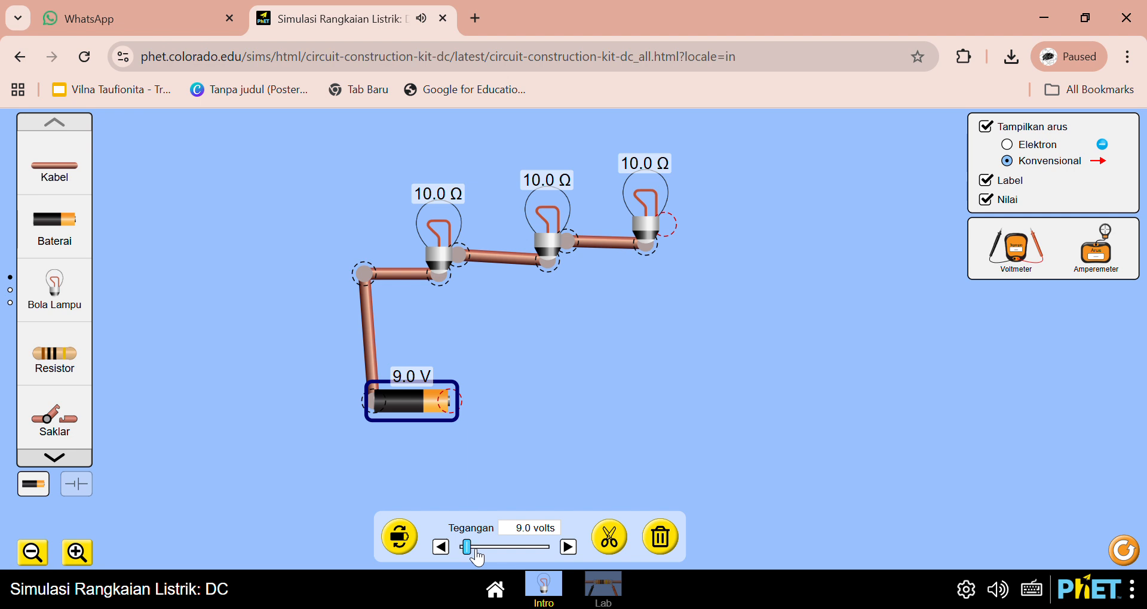
Step: Disconnect and reattach the battery, and replace it with a new battery at the same wire end
{"action": "left_click", "coordinate": [596, 537]}
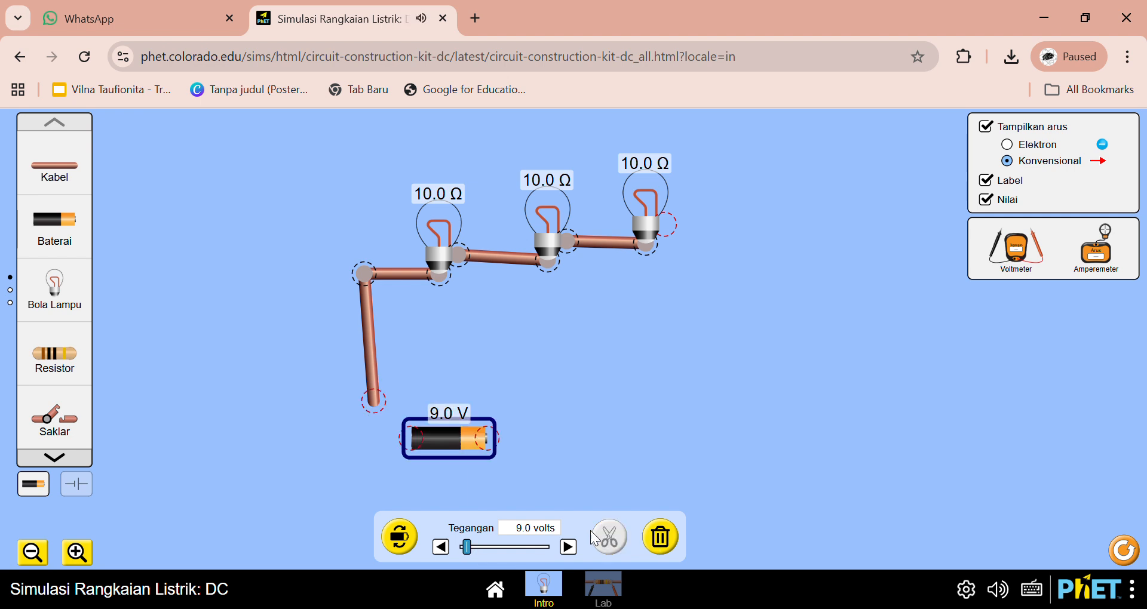
{"action": "left_click_drag", "start_coordinate": [464, 449], "coordinate": [424, 417]}
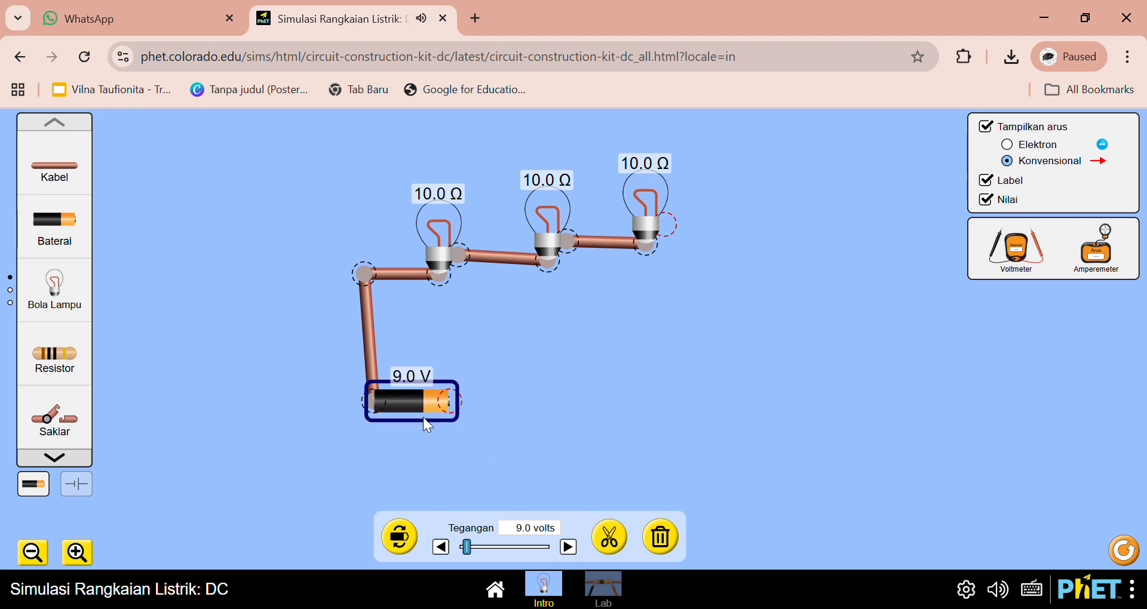
{"action": "left_click", "coordinate": [661, 537]}
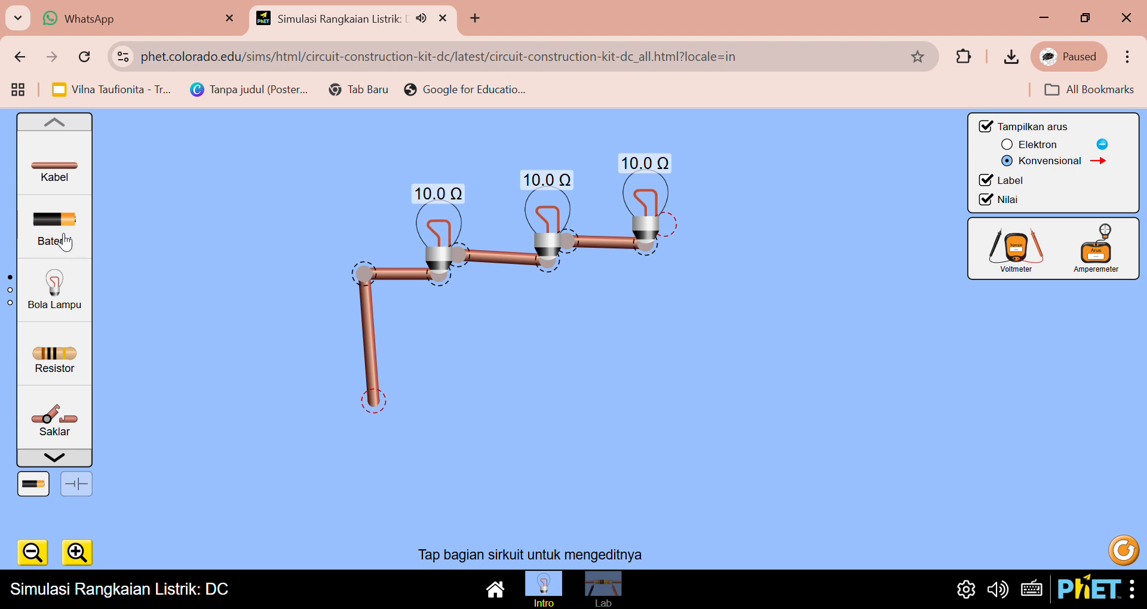
{"action": "left_click_drag", "start_coordinate": [60, 236], "coordinate": [413, 417]}
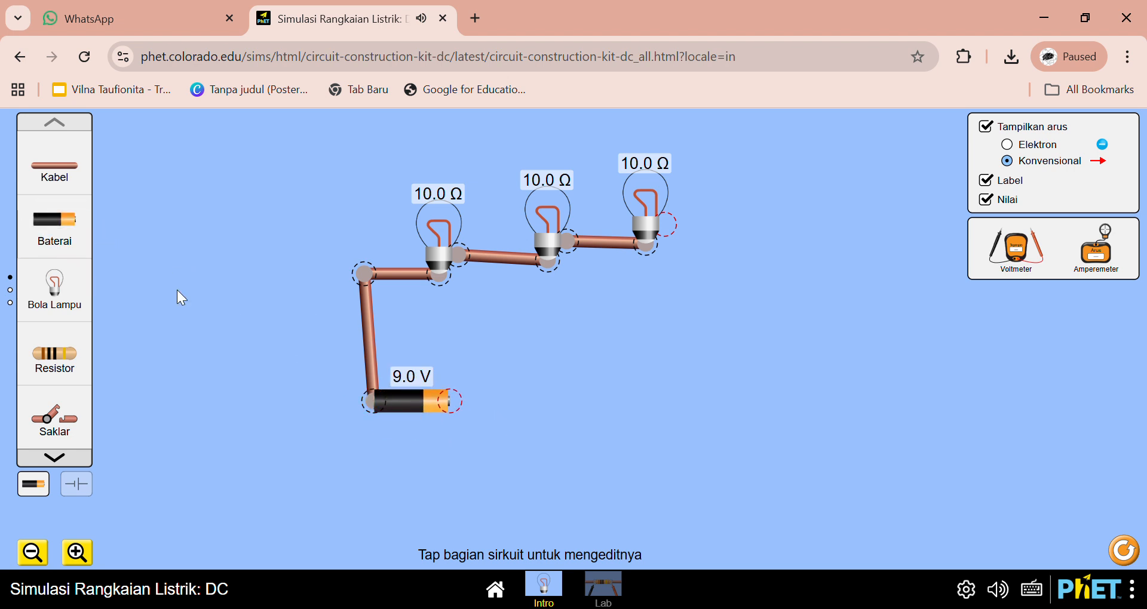
Step: Connect a second battery in series after the first and reverse its polarity repeatedly, ending with both batteries facing the same way
{"action": "left_click_drag", "start_coordinate": [86, 233], "coordinate": [487, 397]}
{"action": "left_click", "coordinate": [484, 393]}
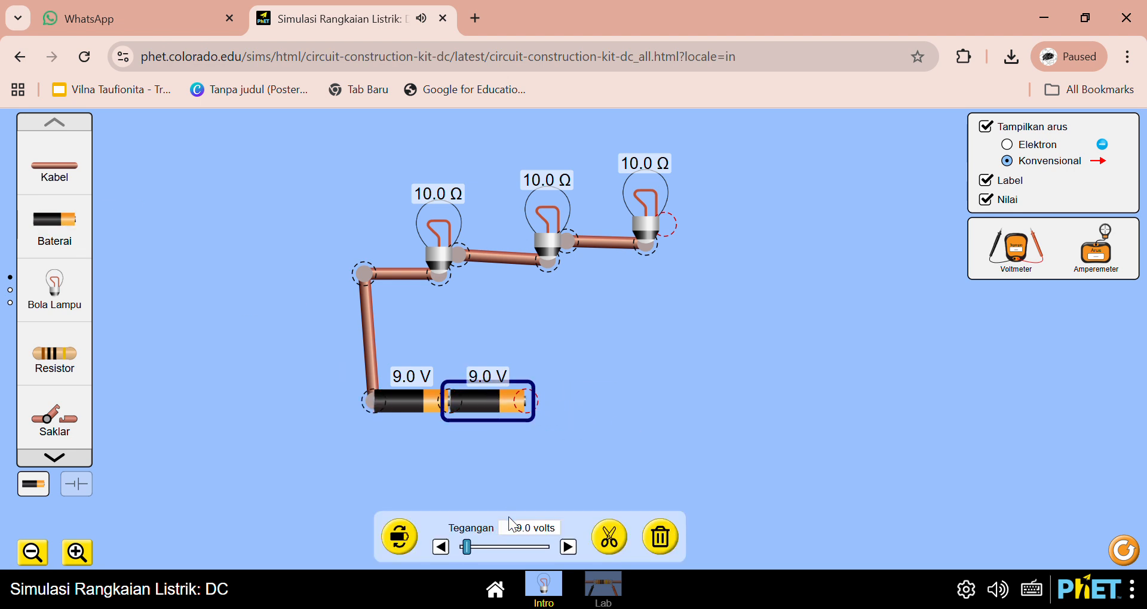
{"action": "left_click", "coordinate": [400, 537]}
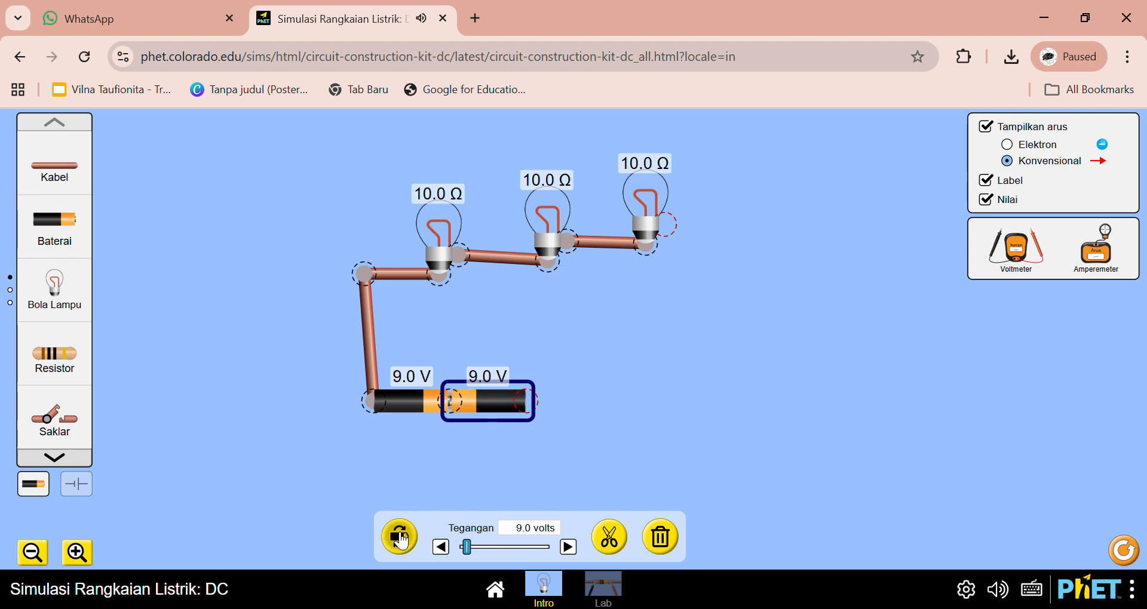
{"action": "left_click", "coordinate": [401, 539]}
{"action": "left_click", "coordinate": [401, 541]}
{"action": "left_click", "coordinate": [401, 540]}
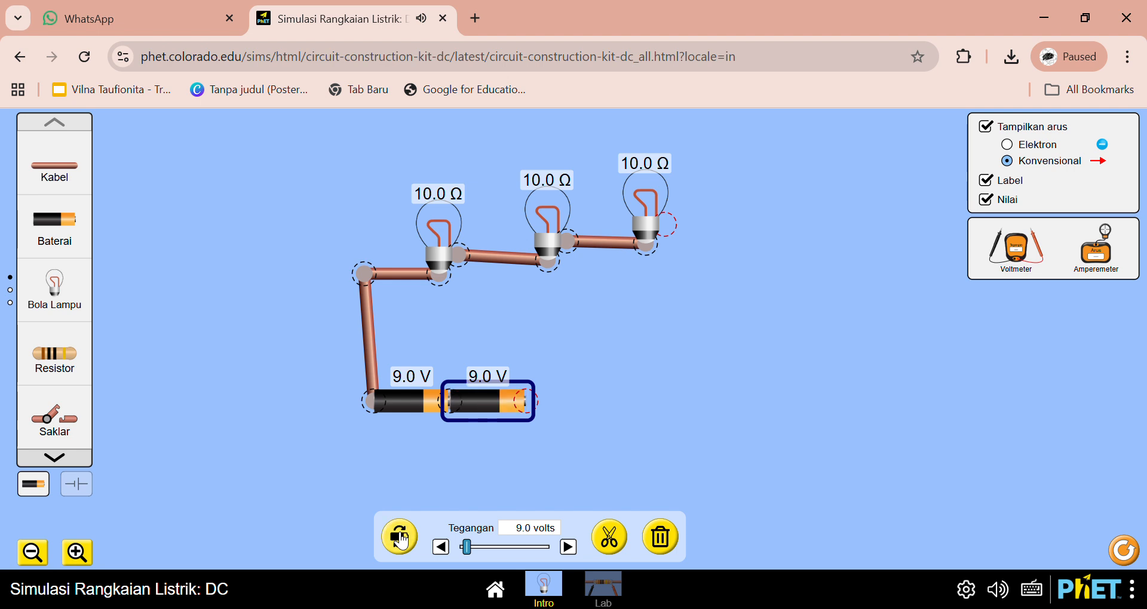
{"action": "left_click", "coordinate": [591, 425]}
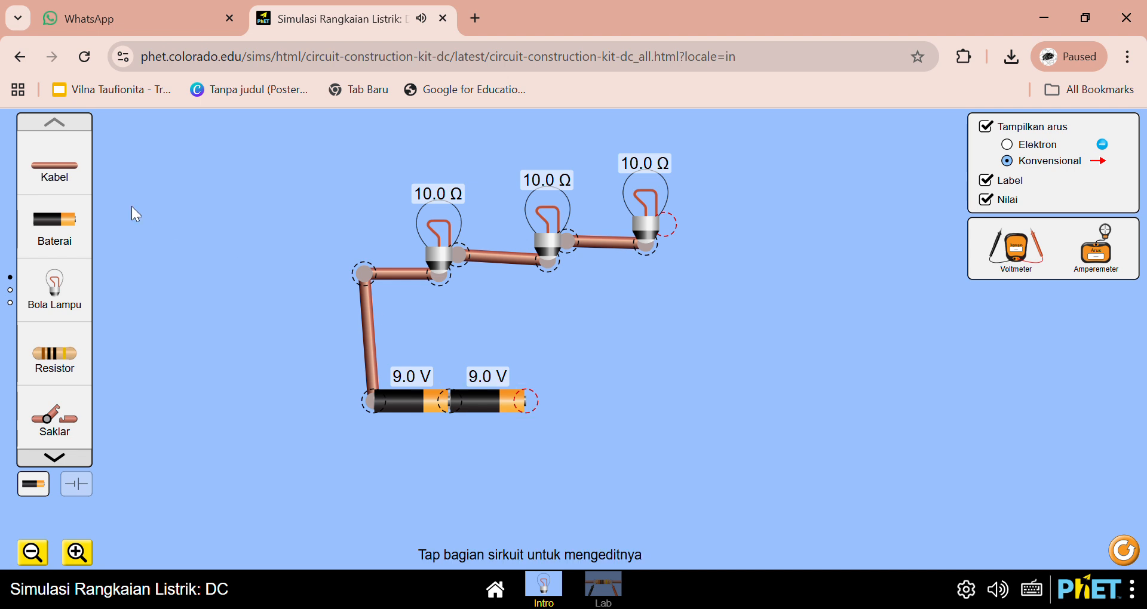
Step: Run wires from the second battery and the third bulb, join them with a switch, and close the switch
{"action": "left_click_drag", "start_coordinate": [64, 170], "coordinate": [664, 418]}
{"action": "left_click_drag", "start_coordinate": [63, 166], "coordinate": [655, 346]}
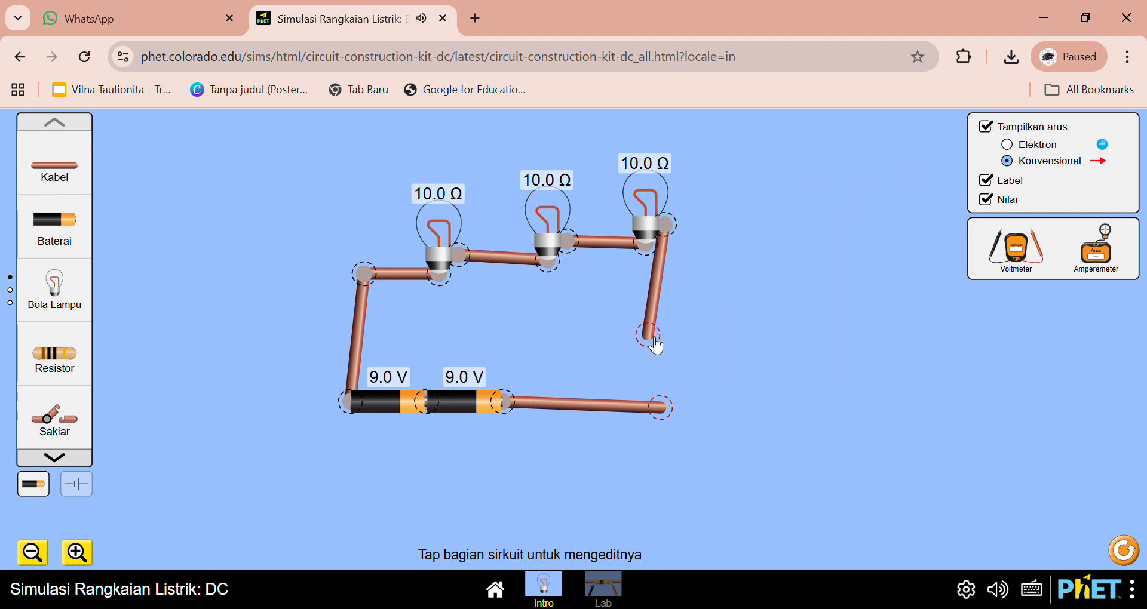
{"action": "left_click_drag", "start_coordinate": [66, 418], "coordinate": [670, 410]}
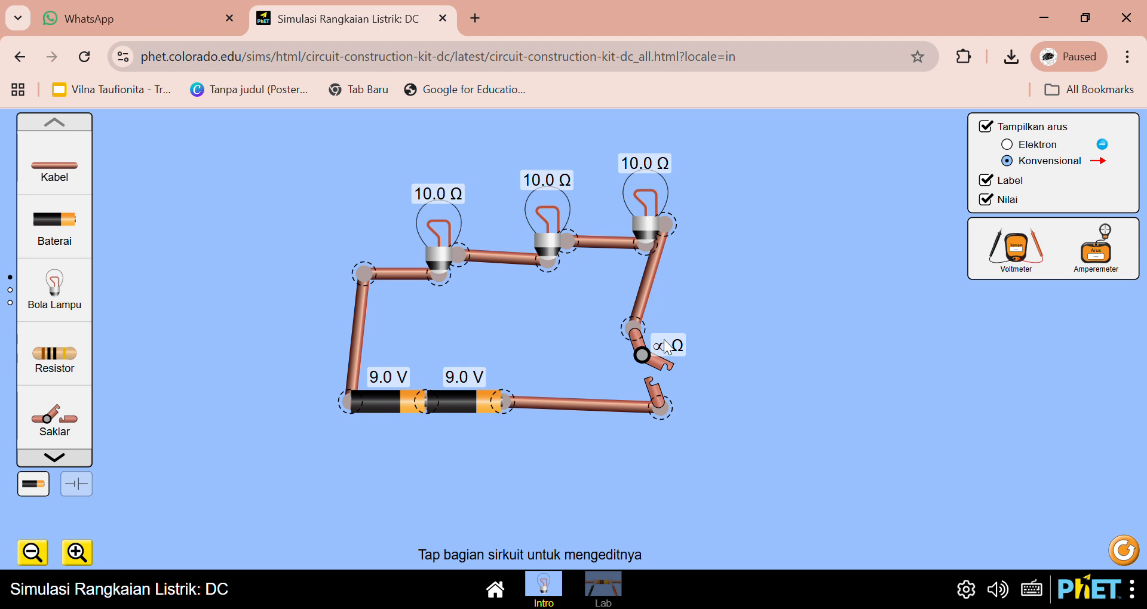
{"action": "left_click", "coordinate": [666, 374]}
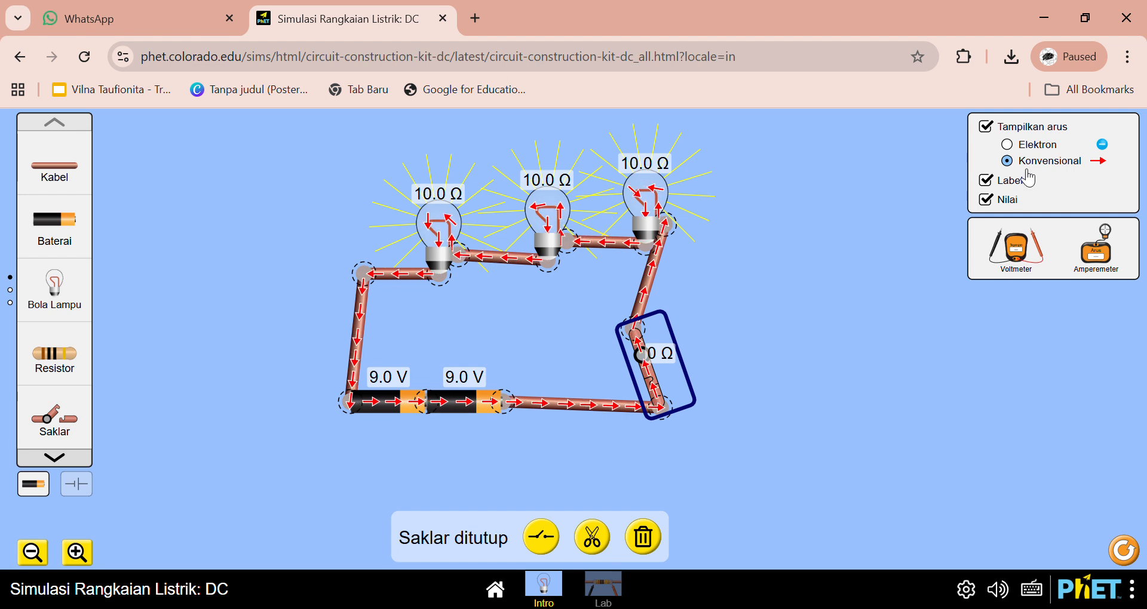
Step: Display the current as Elektron and return the display to Konvensional
{"action": "left_click", "coordinate": [1014, 148]}
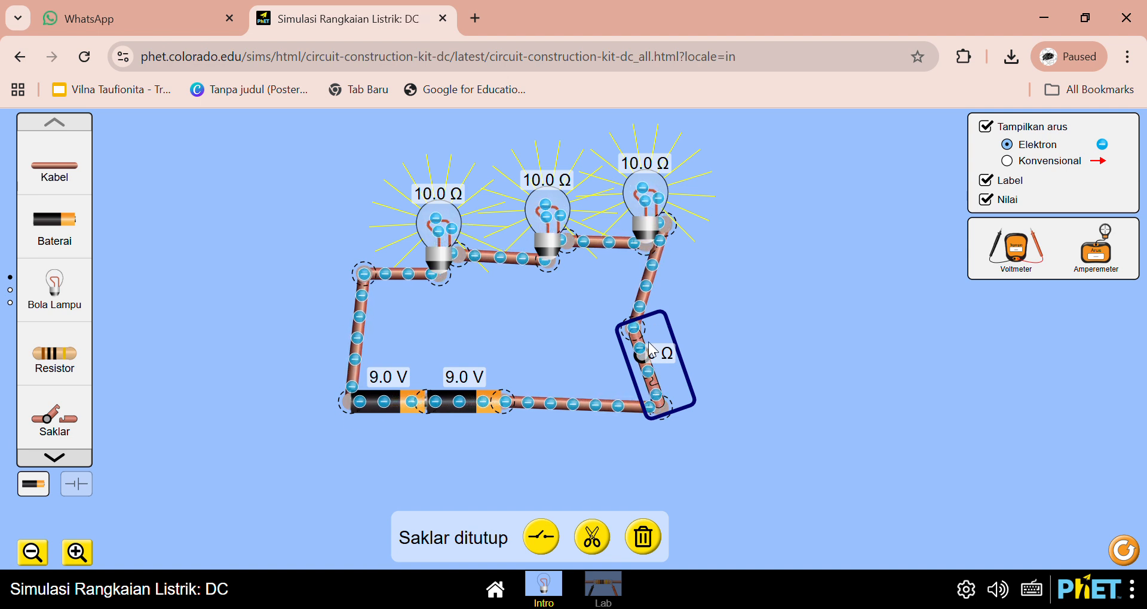
{"action": "left_click", "coordinate": [1014, 167]}
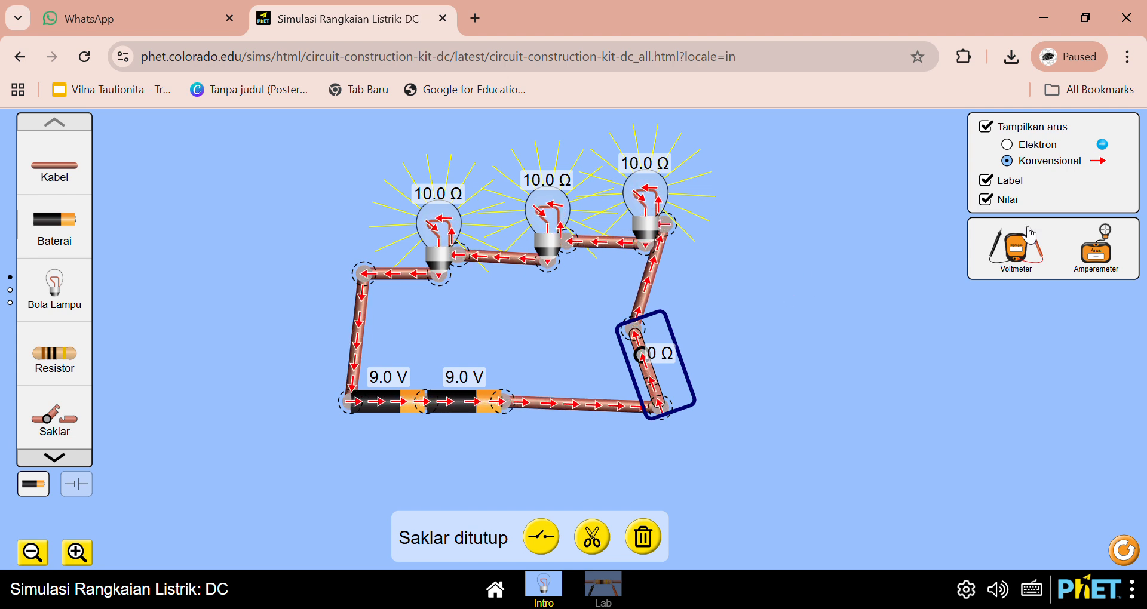
Step: Place a voltmeter beside the circuit and measure across both batteries, black probe at the first battery's negative end and red at the second's positive end
{"action": "left_click_drag", "start_coordinate": [1028, 234], "coordinate": [870, 445]}
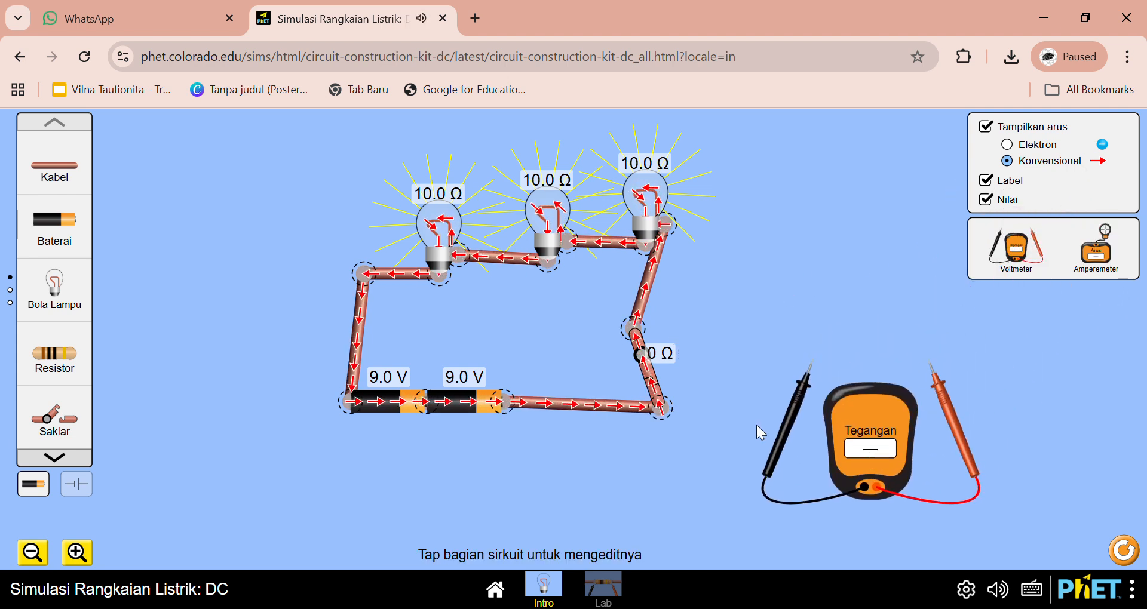
{"action": "left_click_drag", "start_coordinate": [786, 457], "coordinate": [319, 494]}
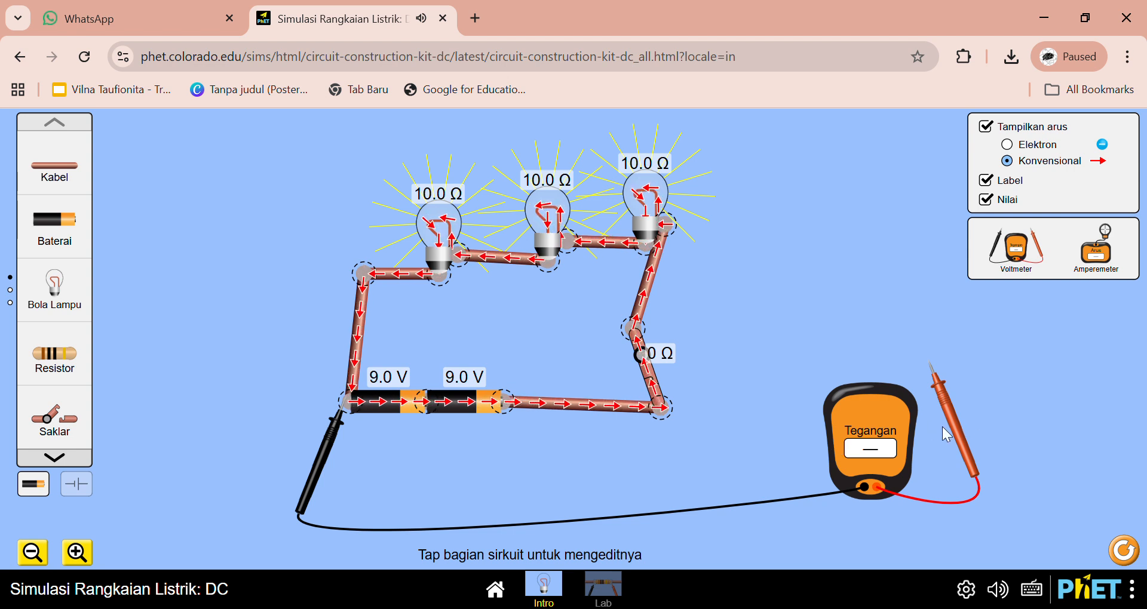
{"action": "left_click_drag", "start_coordinate": [962, 436], "coordinate": [528, 471]}
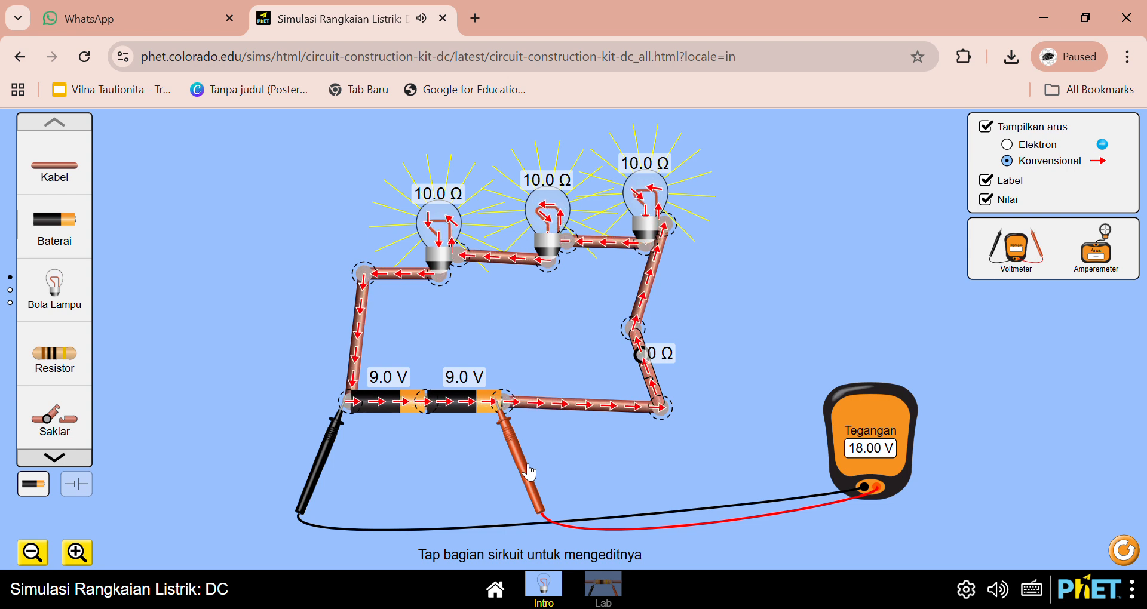
Step: Reverse the polarity of the second battery while the voltmeter is connected
{"action": "left_click", "coordinate": [466, 416]}
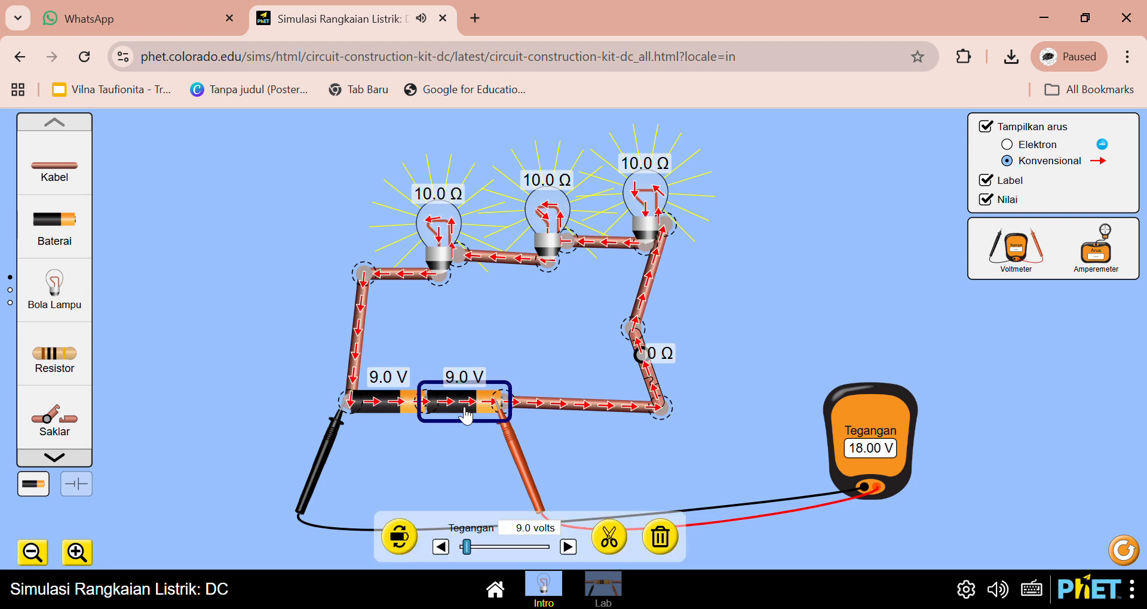
{"action": "left_click", "coordinate": [402, 537]}
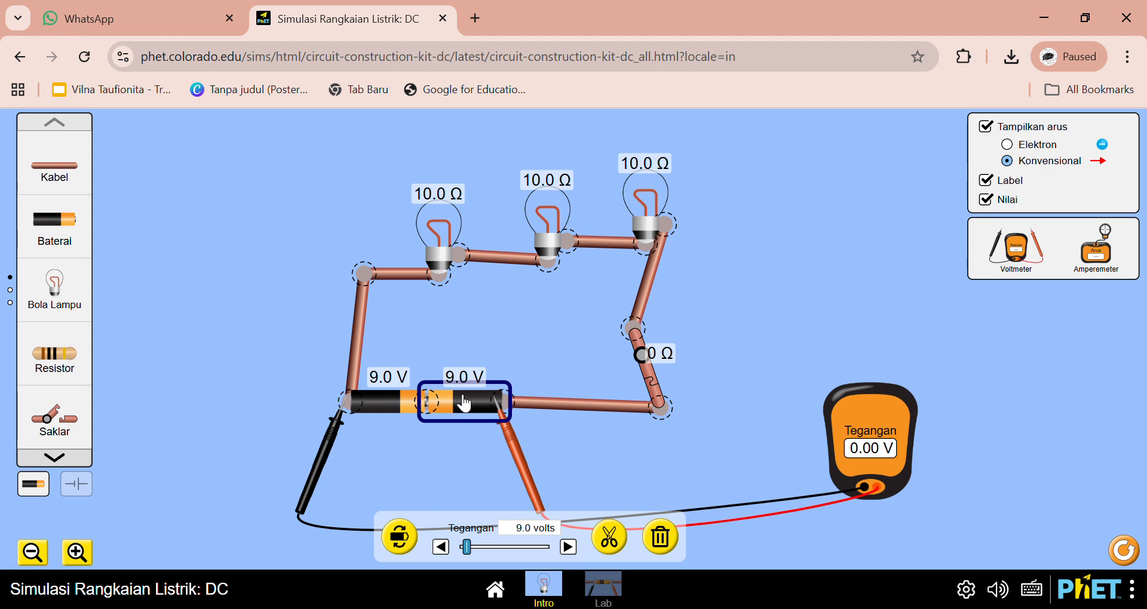
Step: Flip the second battery back to its original polarity and measure across the second and third bulbs, red probe at the third bulb's wire junction
{"action": "left_click", "coordinate": [399, 537]}
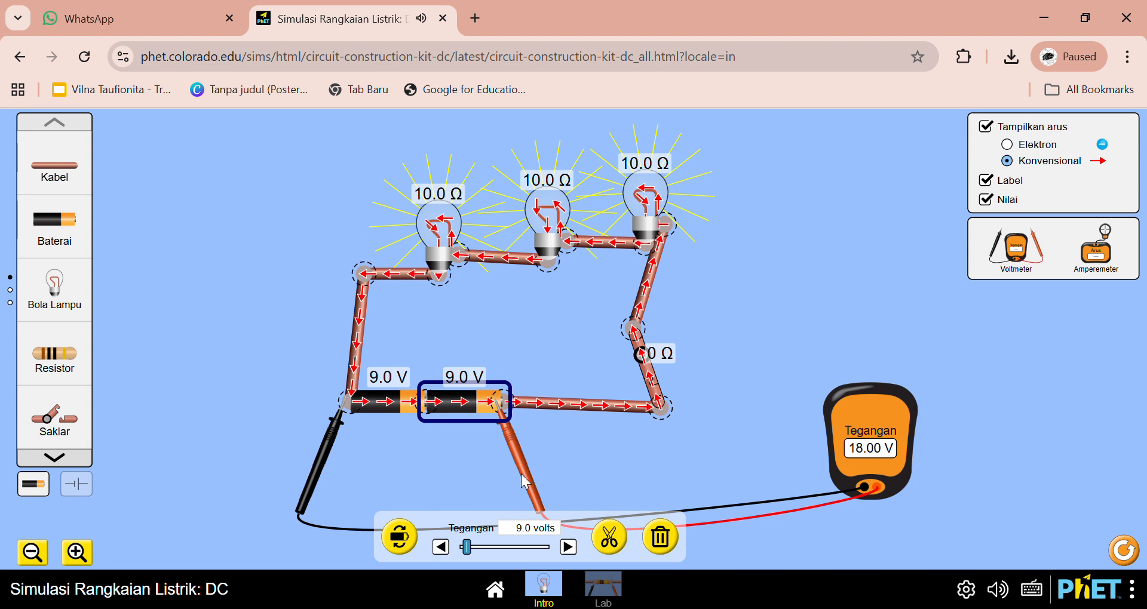
{"action": "left_click_drag", "start_coordinate": [529, 482], "coordinate": [717, 317]}
{"action": "left_click_drag", "start_coordinate": [345, 436], "coordinate": [544, 299]}
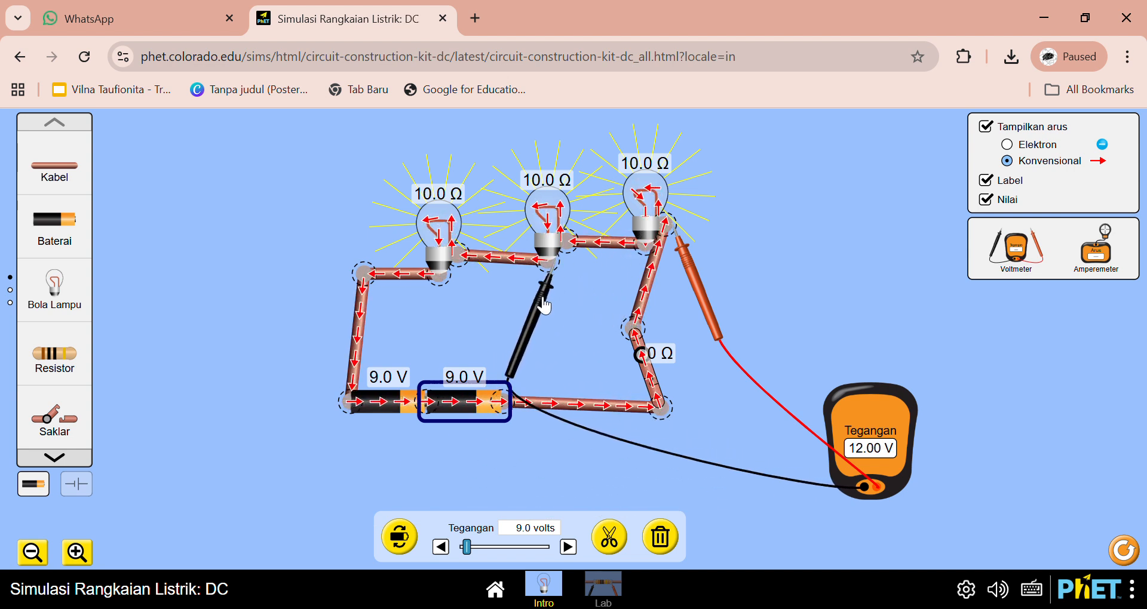
Step: Measure the voltage across the first bulb alone, red probe at its side terminal and black probe at its base
{"action": "left_click_drag", "start_coordinate": [697, 287], "coordinate": [472, 346]}
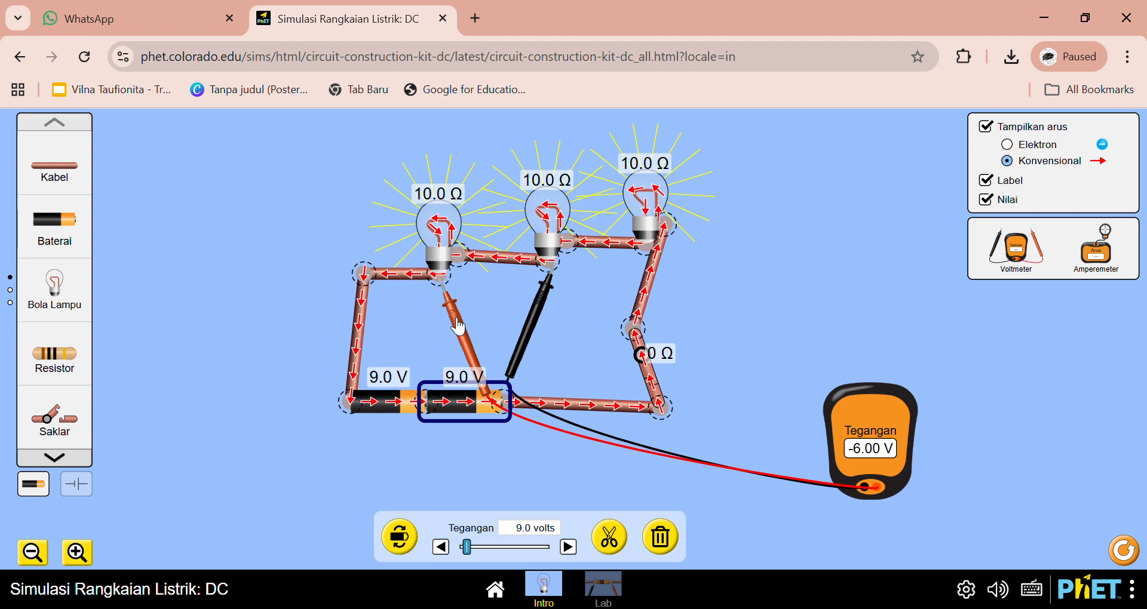
{"action": "left_click_drag", "start_coordinate": [458, 327], "coordinate": [470, 289]}
{"action": "left_click_drag", "start_coordinate": [547, 326], "coordinate": [427, 332]}
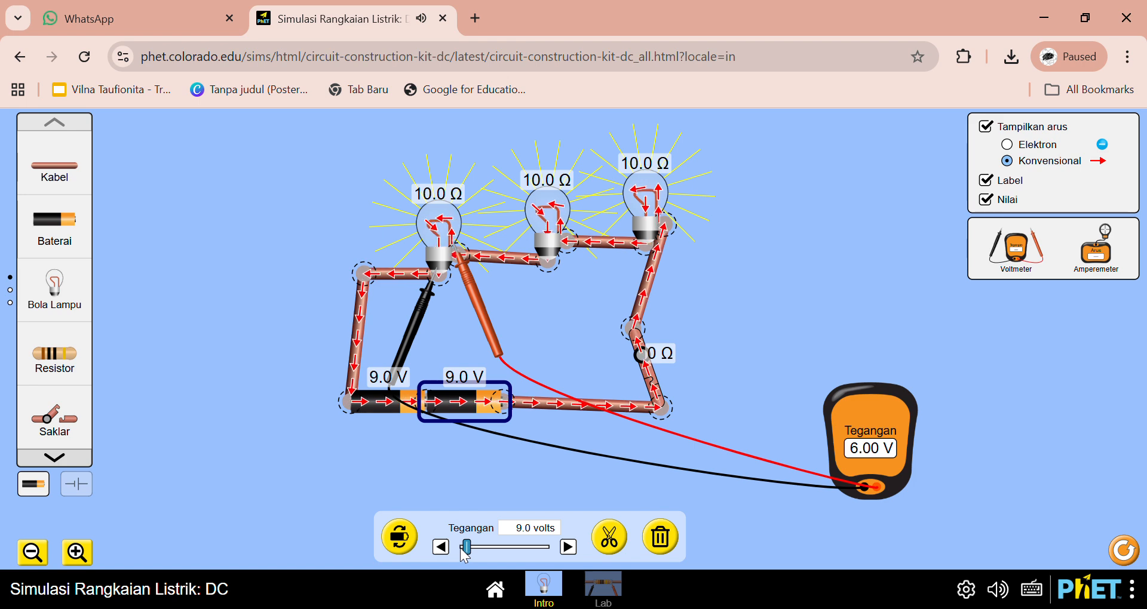
Step: Raise the voltage of the second battery and the first battery to 120 V each
{"action": "left_click_drag", "start_coordinate": [464, 548], "coordinate": [587, 574]}
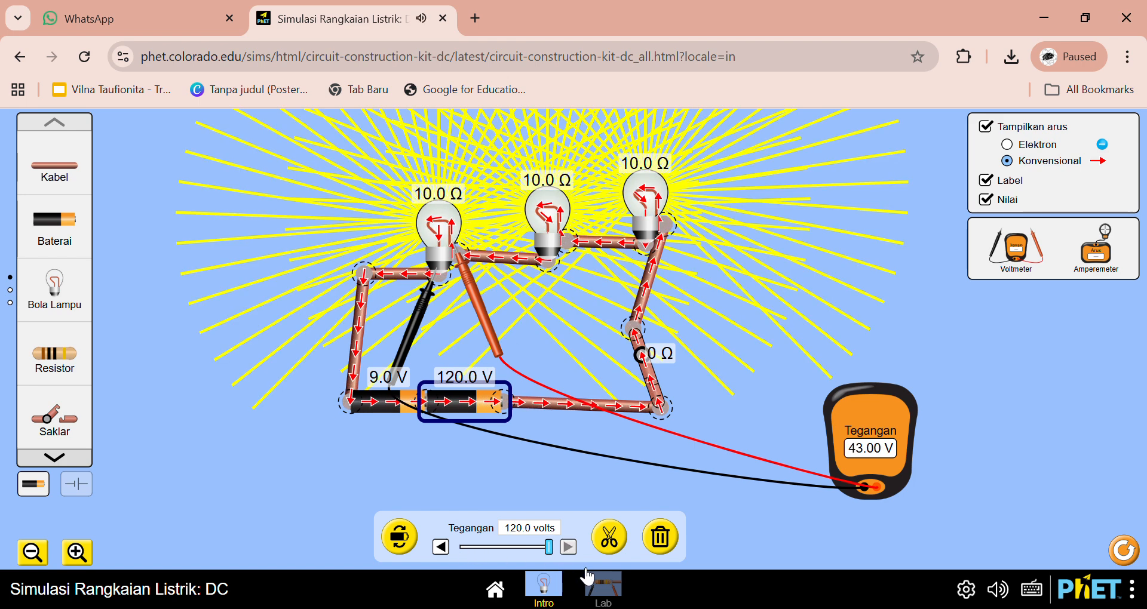
{"action": "left_click", "coordinate": [387, 401]}
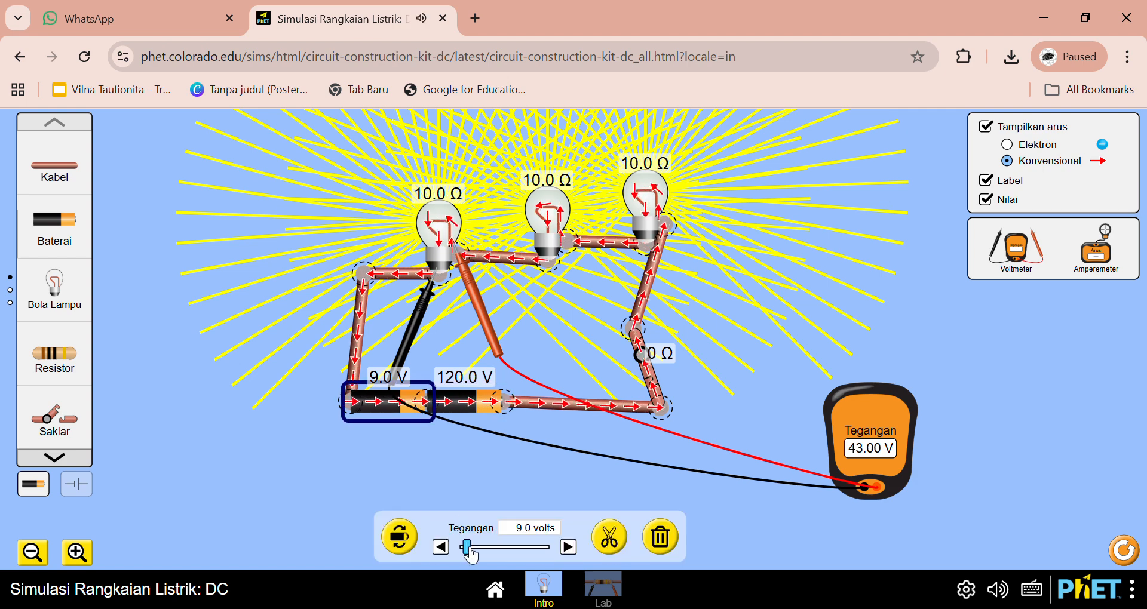
{"action": "left_click_drag", "start_coordinate": [499, 550], "coordinate": [568, 548]}
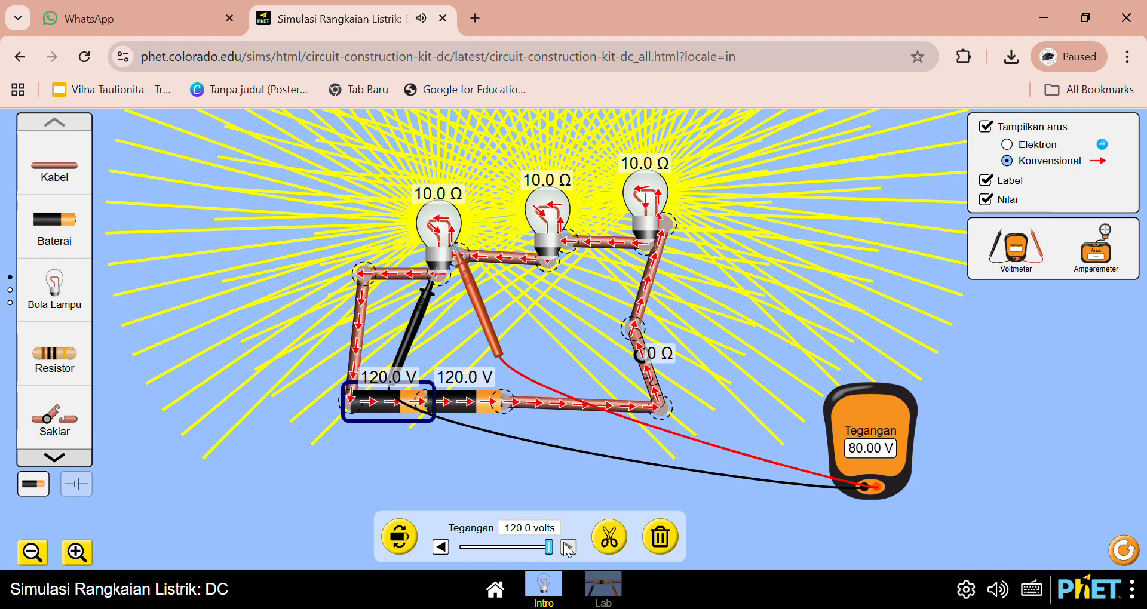
Step: Place an ammeter beside the circuit and set its probe on the wire between the switch and the third bulb
{"action": "left_click", "coordinate": [880, 260]}
{"action": "left_click_drag", "start_coordinate": [1096, 247], "coordinate": [800, 266]}
{"action": "left_click_drag", "start_coordinate": [824, 225], "coordinate": [663, 263]}
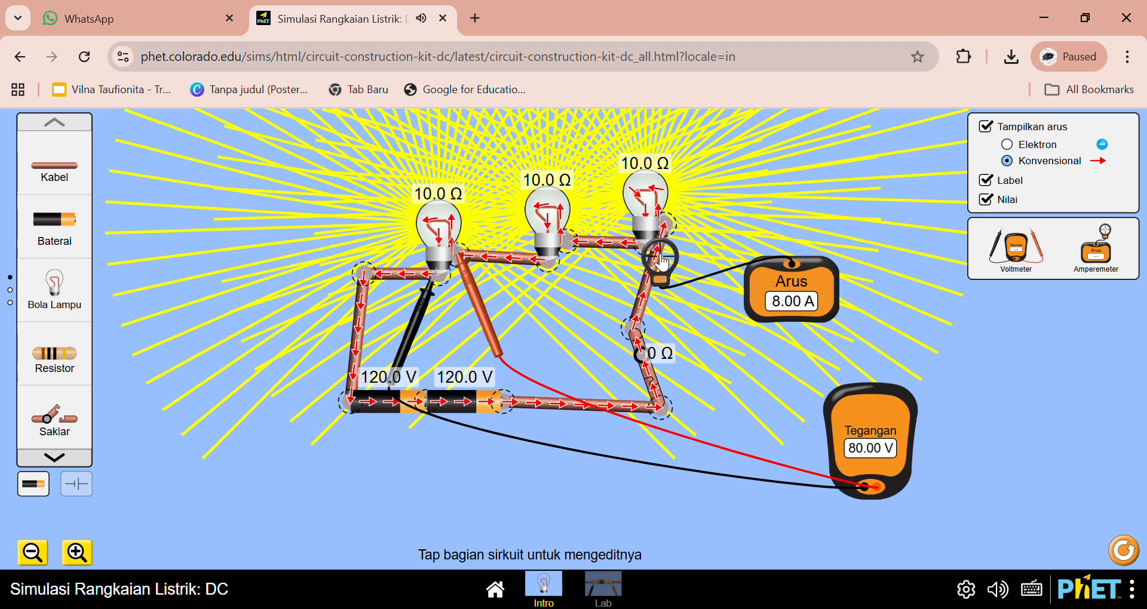
Step: Lower the second battery's voltage to 0 V with both meters connected
{"action": "left_click", "coordinate": [466, 402]}
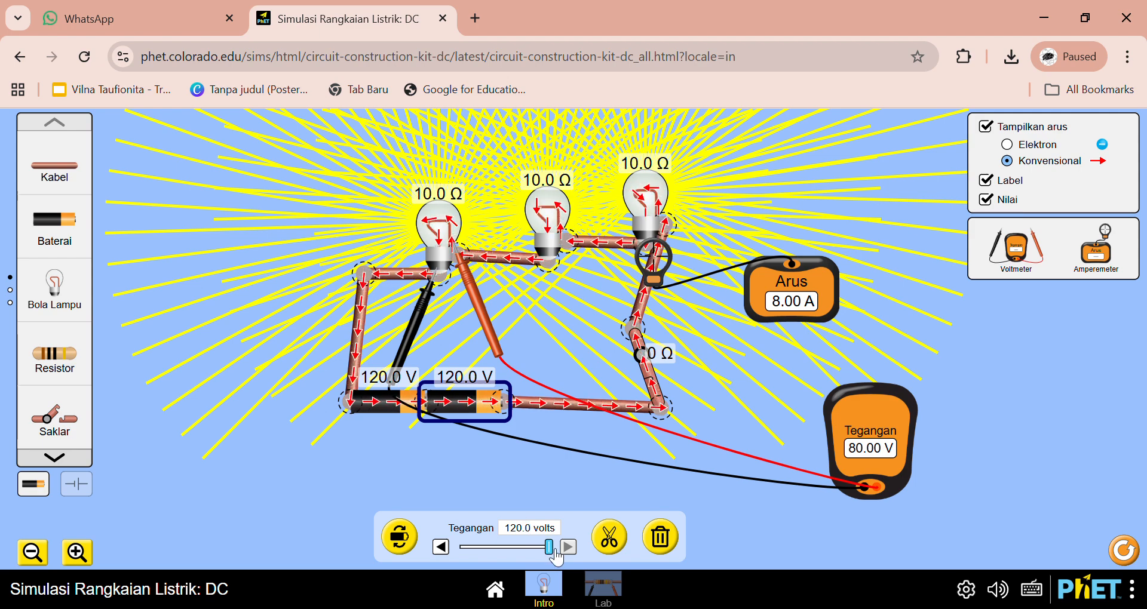
{"action": "left_click_drag", "start_coordinate": [549, 547], "coordinate": [459, 554]}
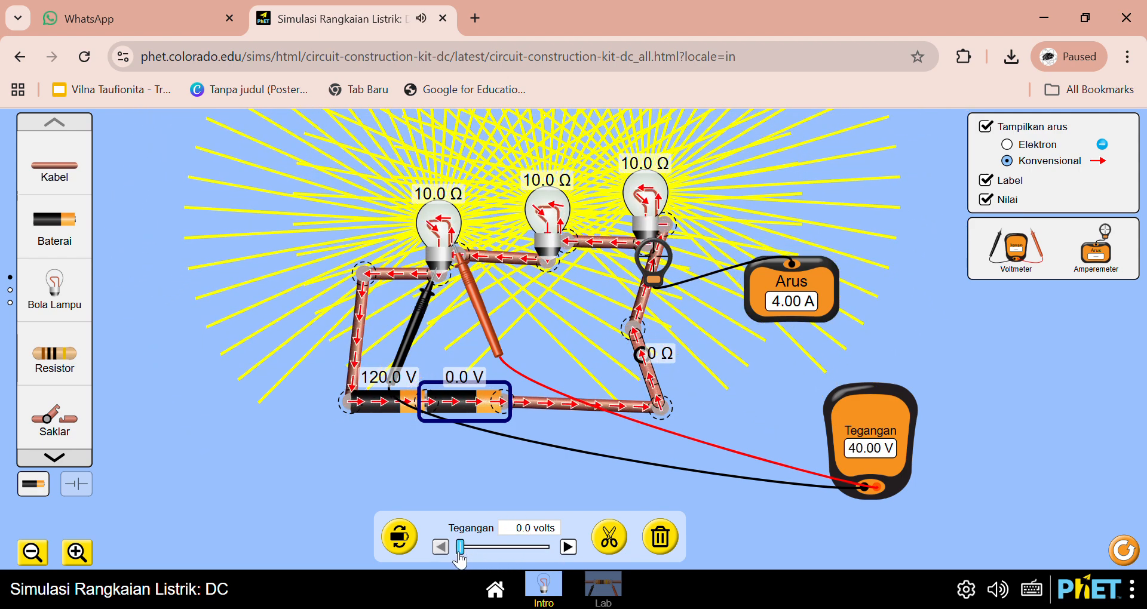